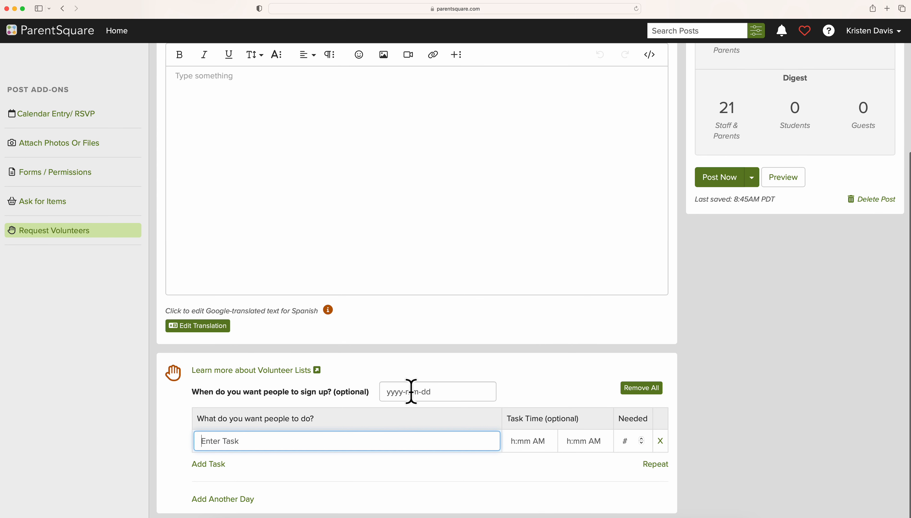
Set the volunteer sign-up date to 2023-10-06 and enter the task "Provide Coffee for Mr. M.".
left_click(432, 391)
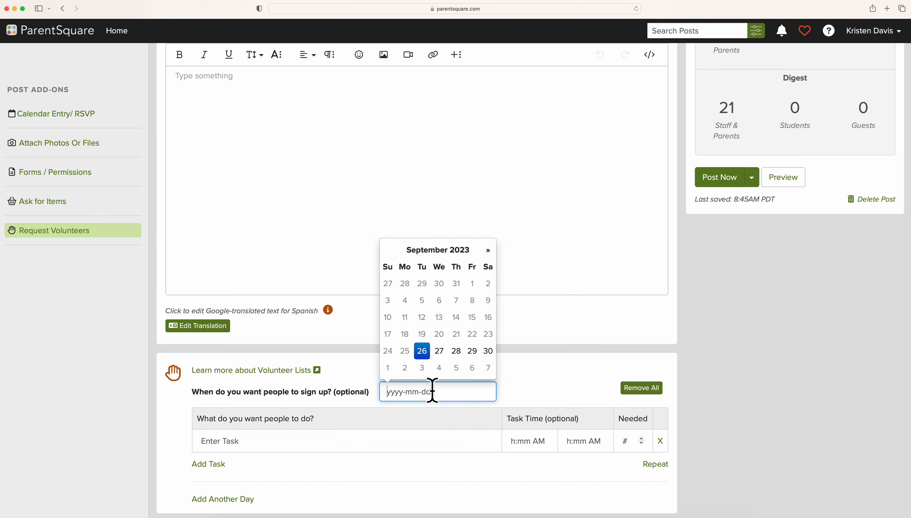
left_click(487, 251)
left_click(471, 300)
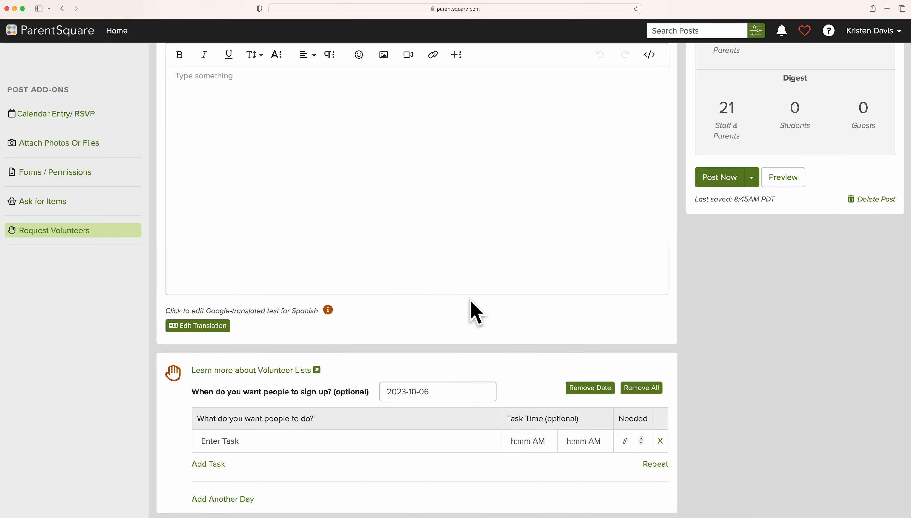
left_click(212, 442)
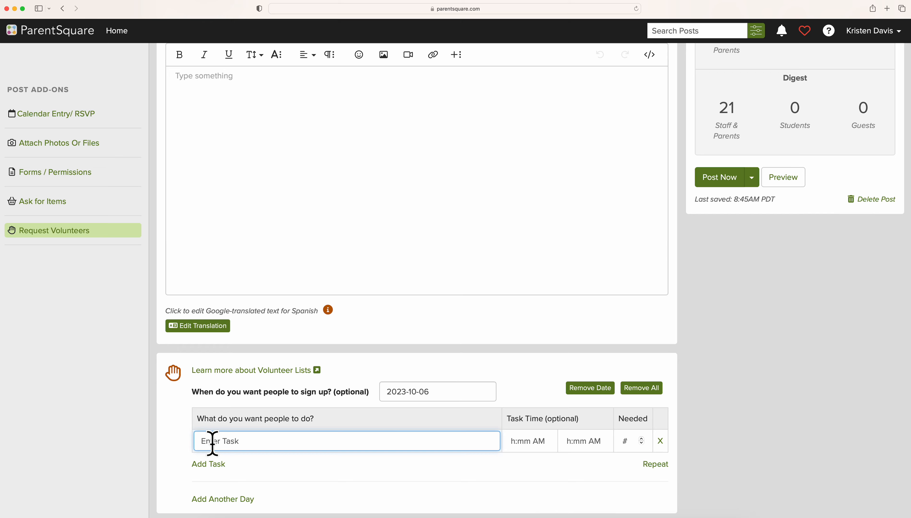
type("Provide Coffee for Mr. M.")
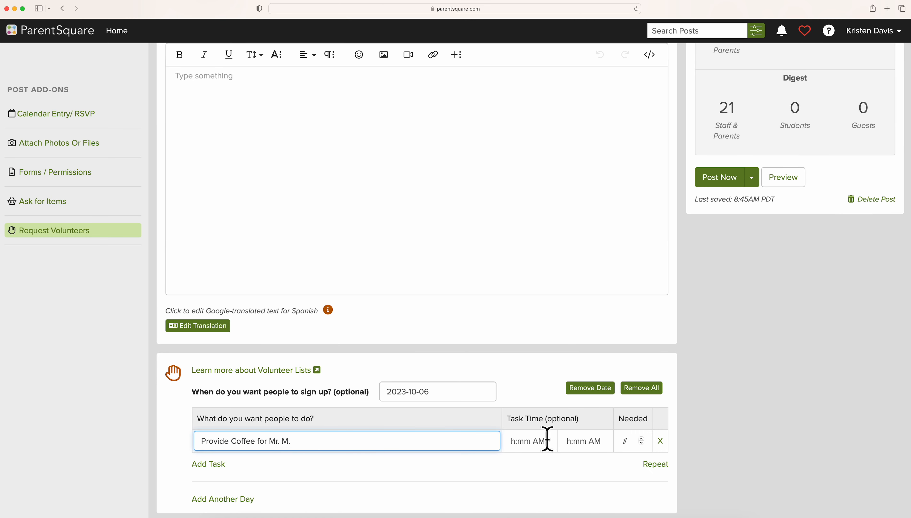
Set the coffee task's time from 07:30 AM to 08:00 AM with 1 volunteer needed.
left_click(520, 442)
left_click(521, 441)
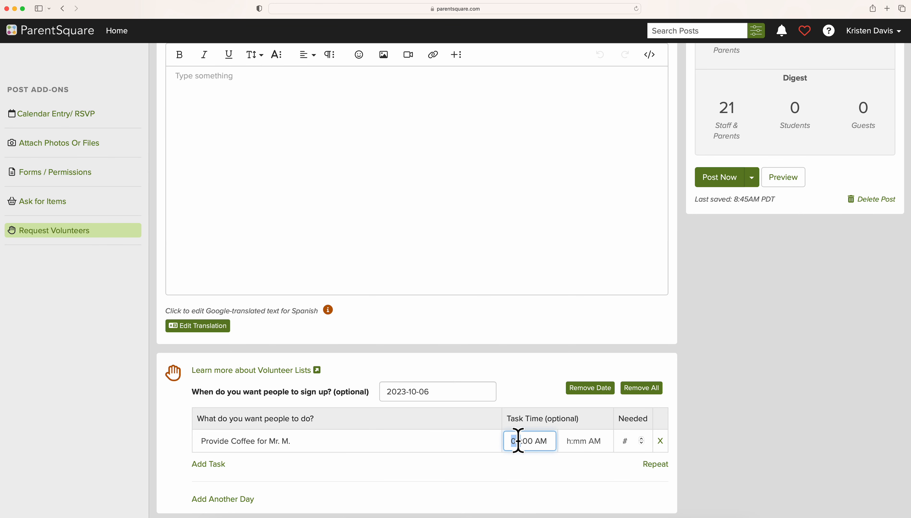
type("7")
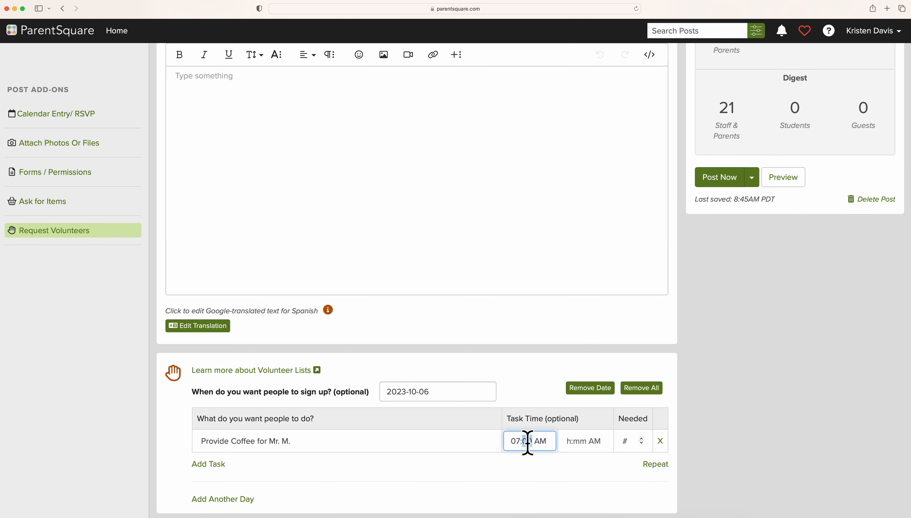
left_click(571, 442)
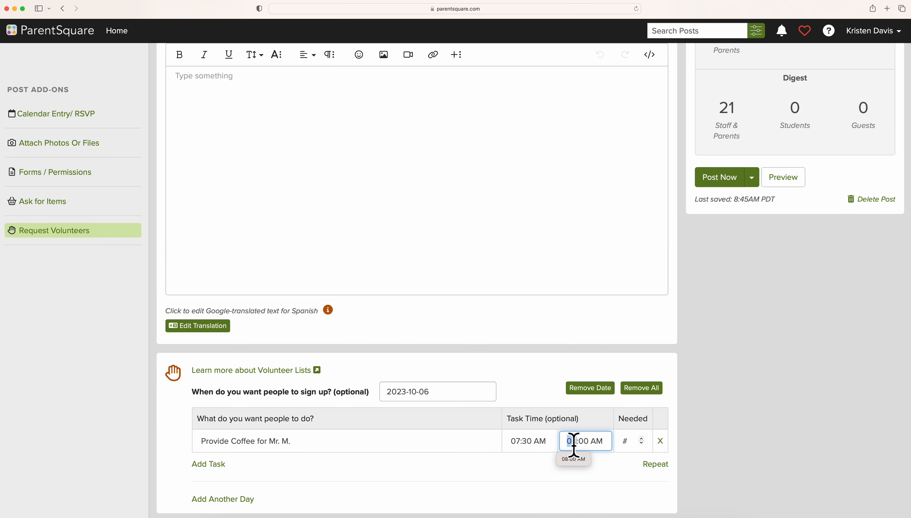
left_click(583, 442)
type("30")
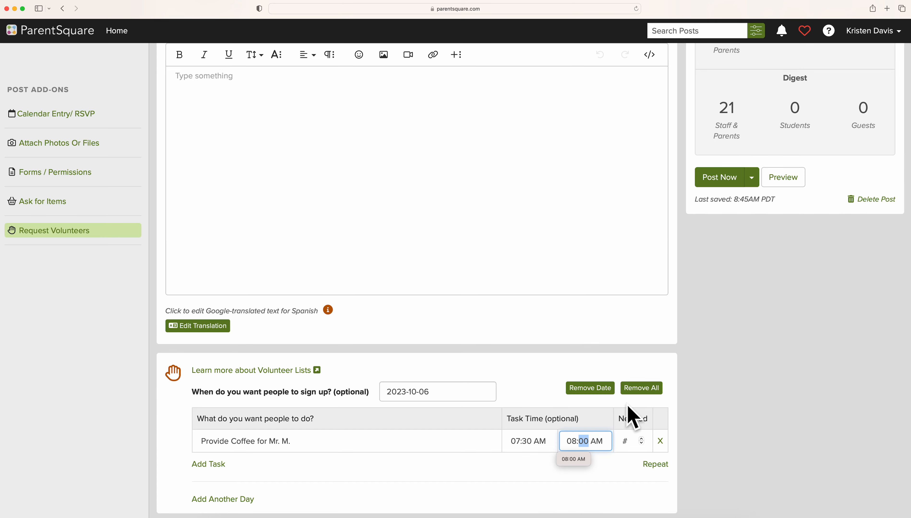
left_click(631, 415)
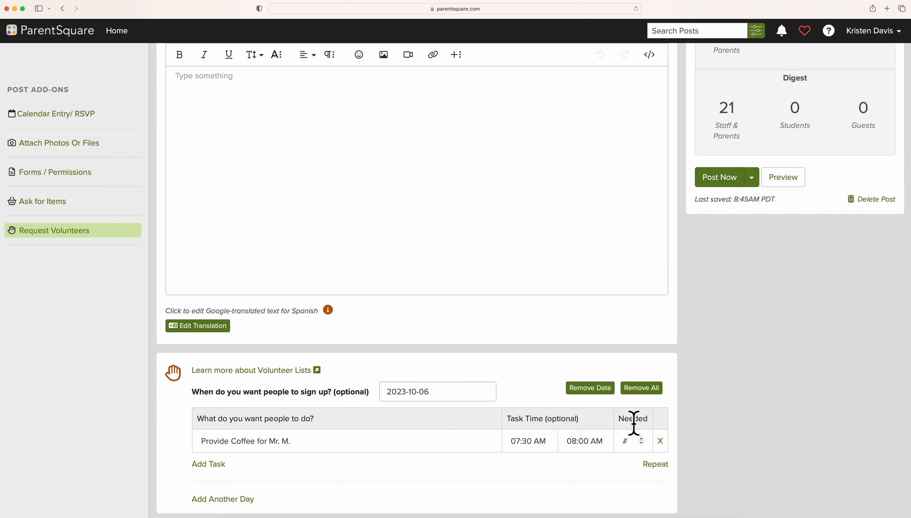
left_click(641, 439)
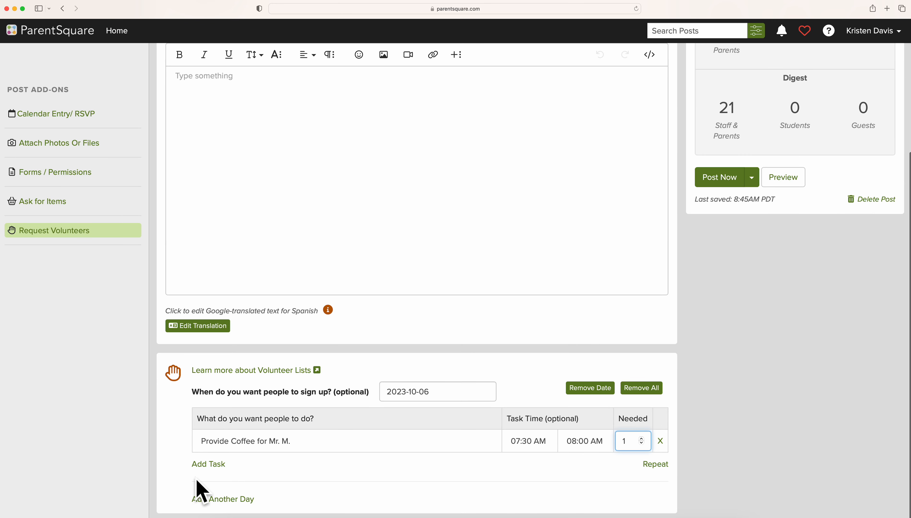
Add another sign-up day to the volunteer list and date it 2023-11-03.
left_click(213, 499)
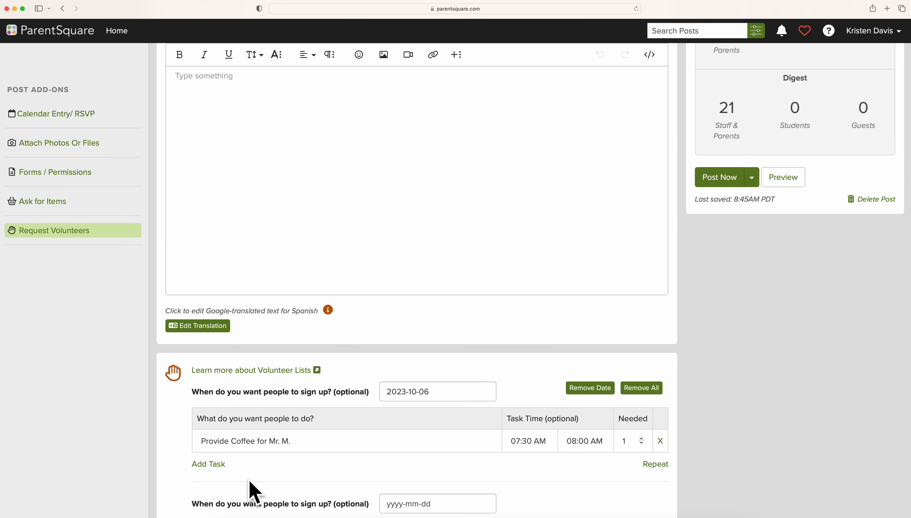
scroll(392, 463, "down", 3)
left_click(415, 431)
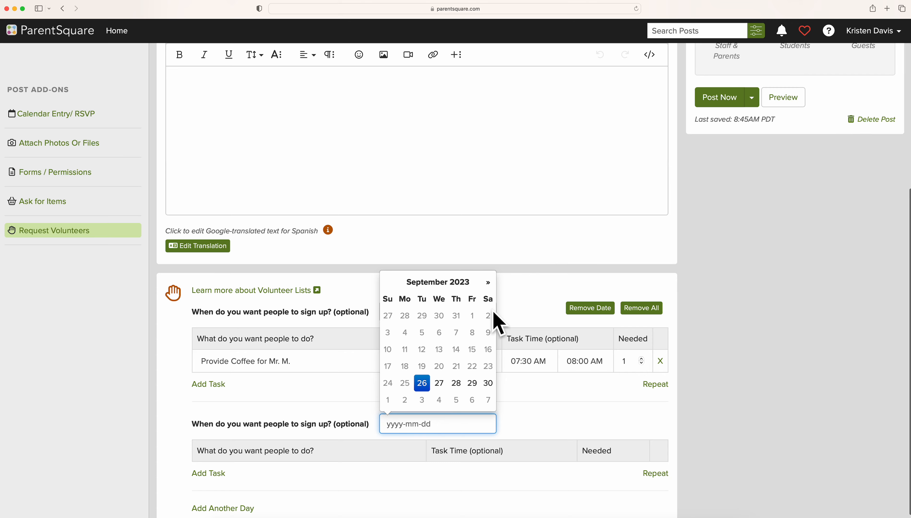
left_click(488, 282)
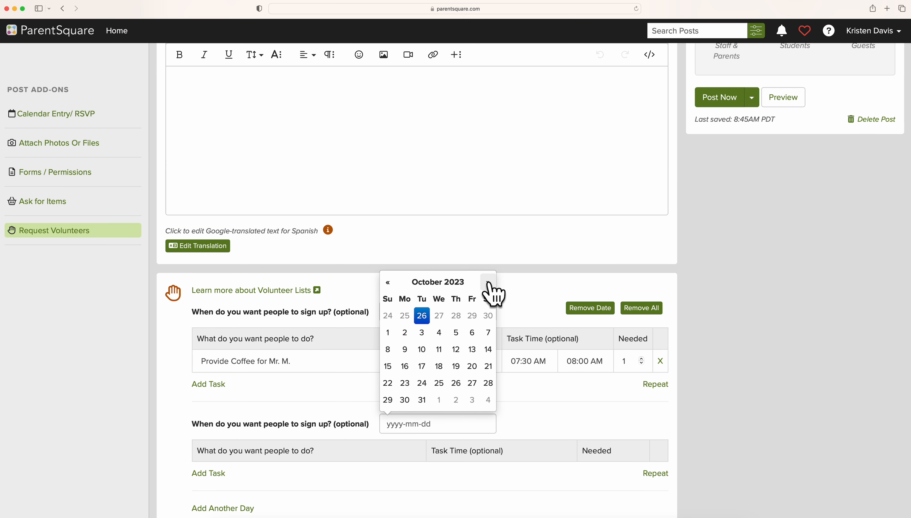
left_click(487, 282)
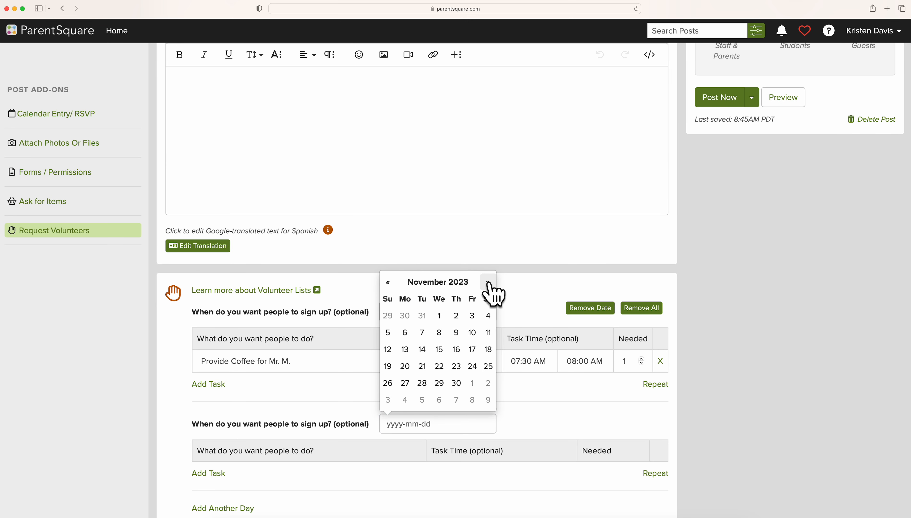
left_click(471, 316)
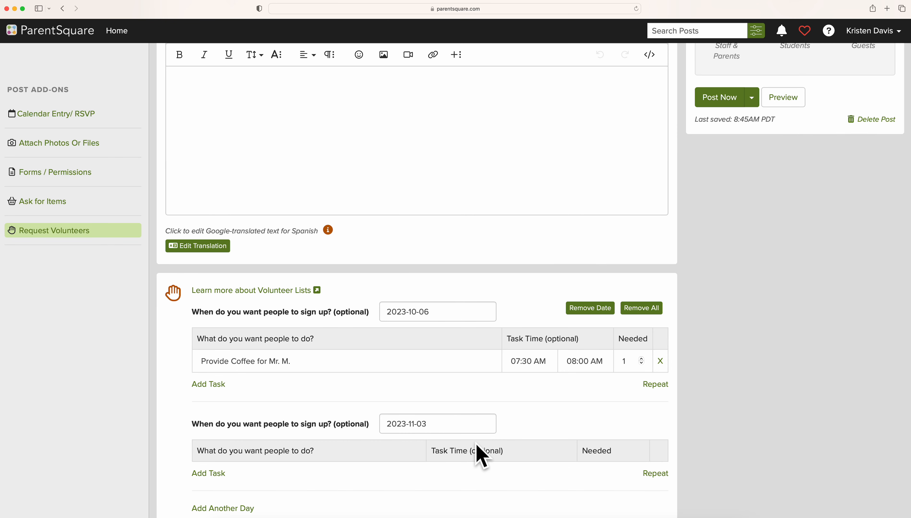
Add an empty task row under the 2023-11-03 sign-up day.
scroll(447, 472, "down", 1)
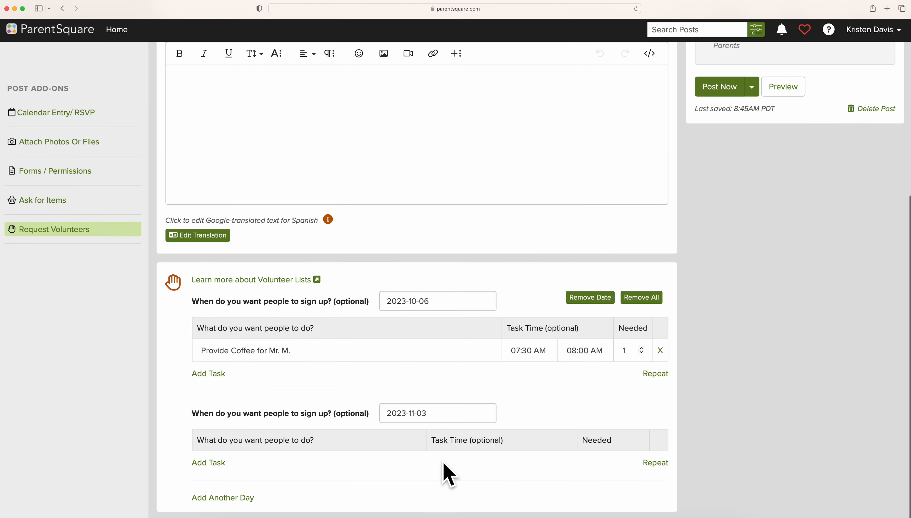
left_click(210, 464)
left_click(256, 461)
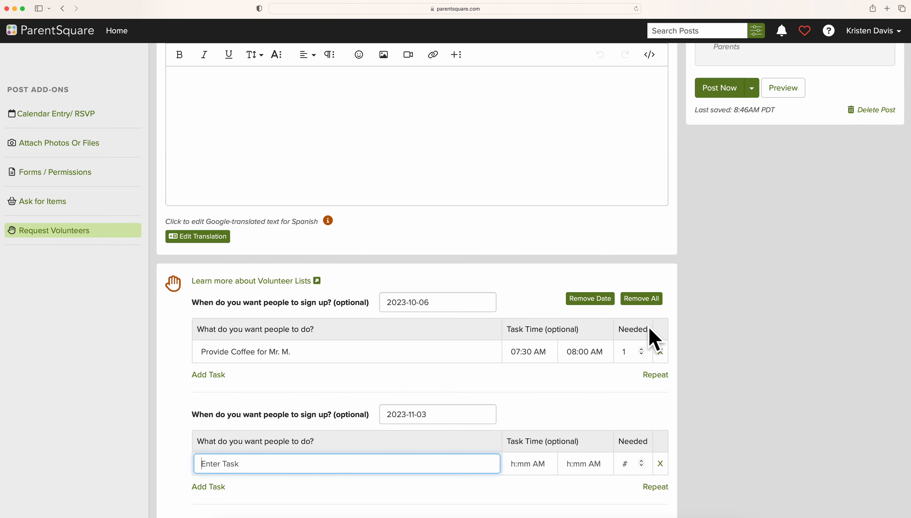
Preview the Rush Coffee Truck post with its volunteer list, and return to editing.
scroll(551, 433, "down", 1)
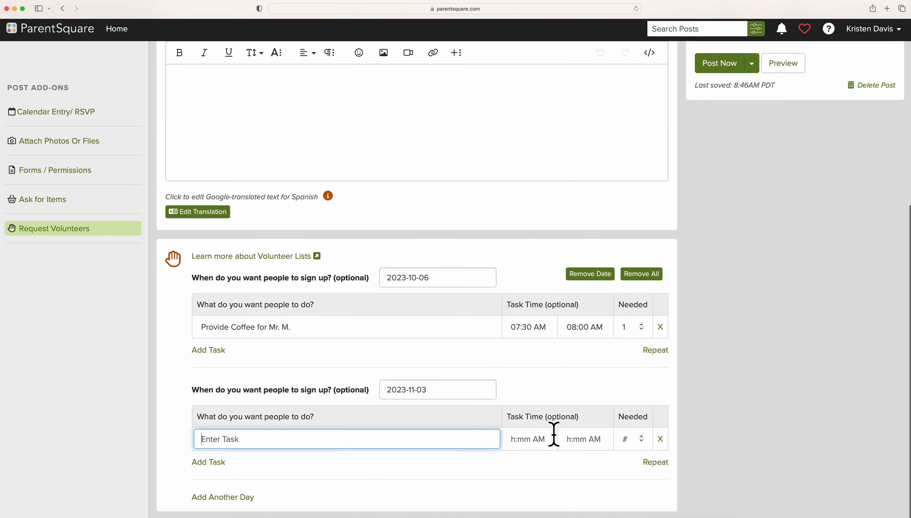
scroll(554, 434, "up", 4)
scroll(553, 434, "down", 3)
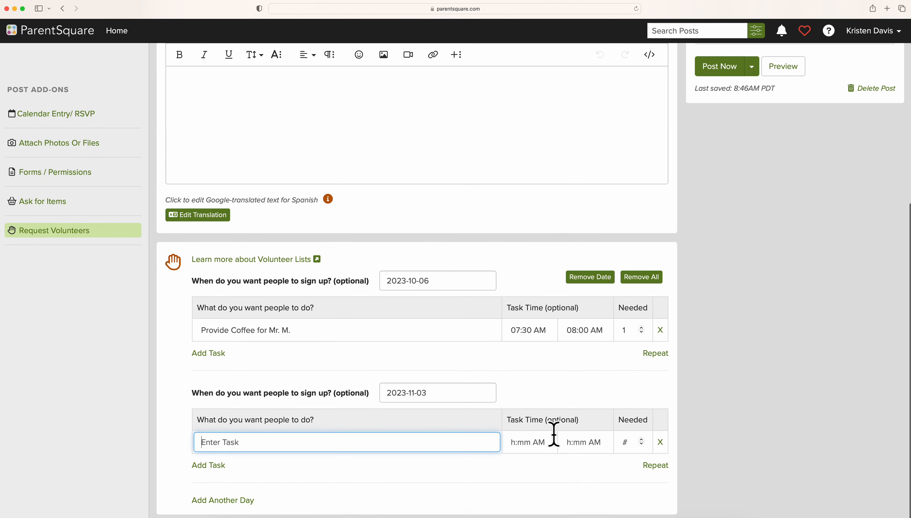
scroll(553, 433, "up", 5)
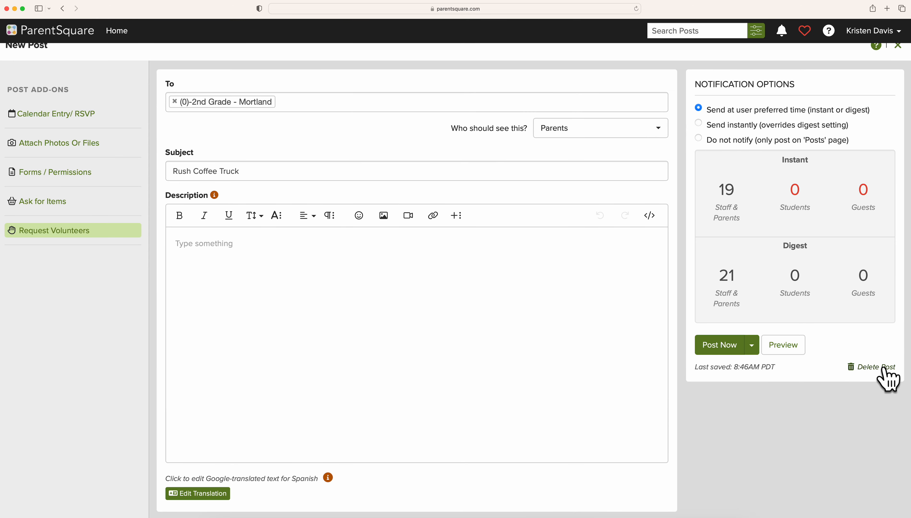
scroll(524, 362, "down", 8)
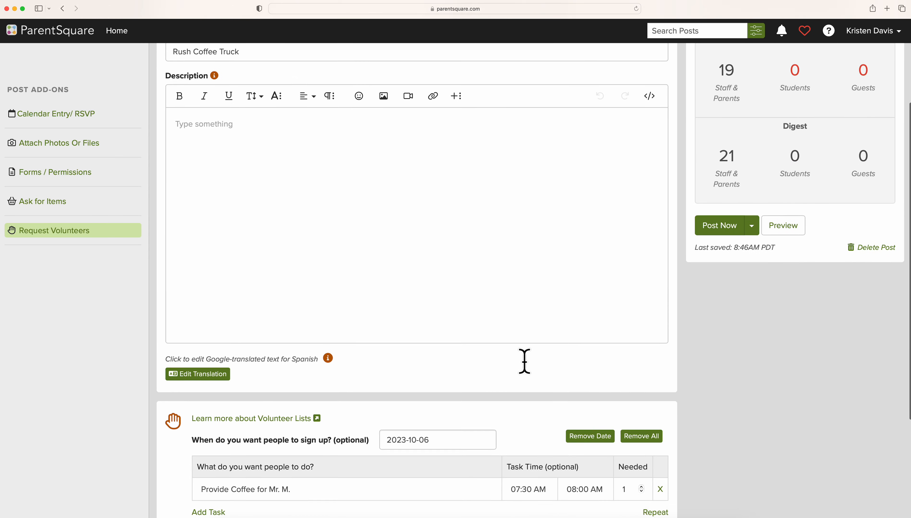
scroll(524, 362, "up", 5)
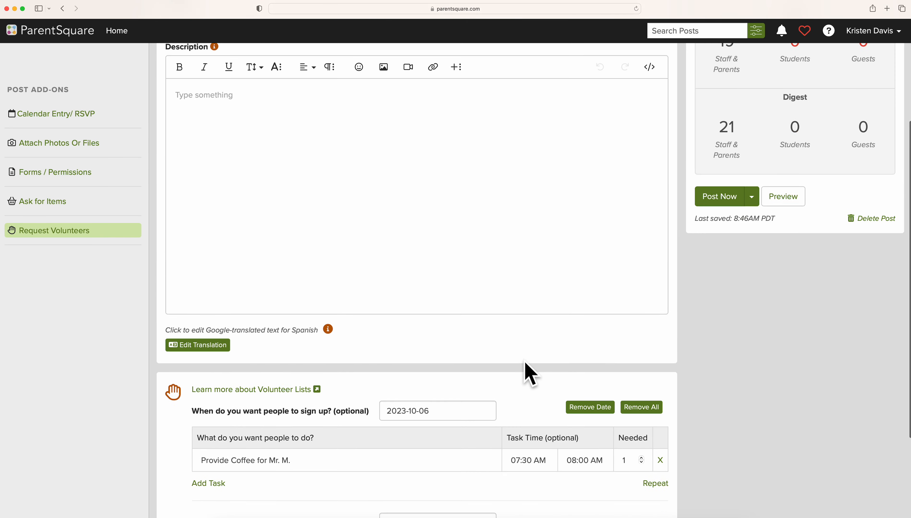
scroll(524, 361, "down", 2)
scroll(524, 362, "down", 4)
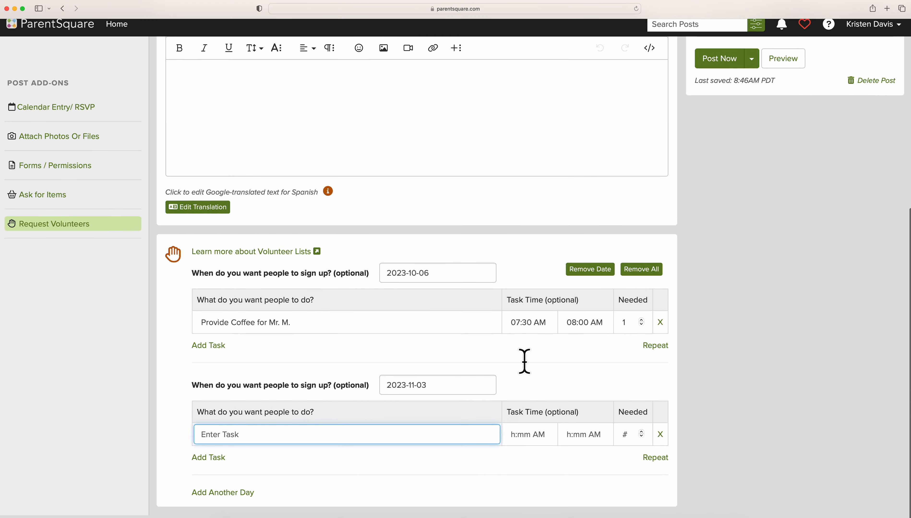
scroll(524, 362, "up", 7)
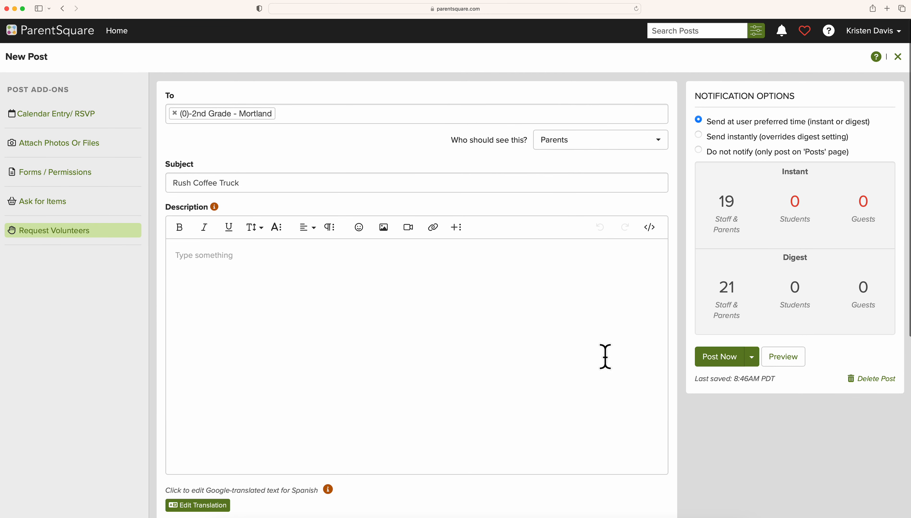
left_click(790, 362)
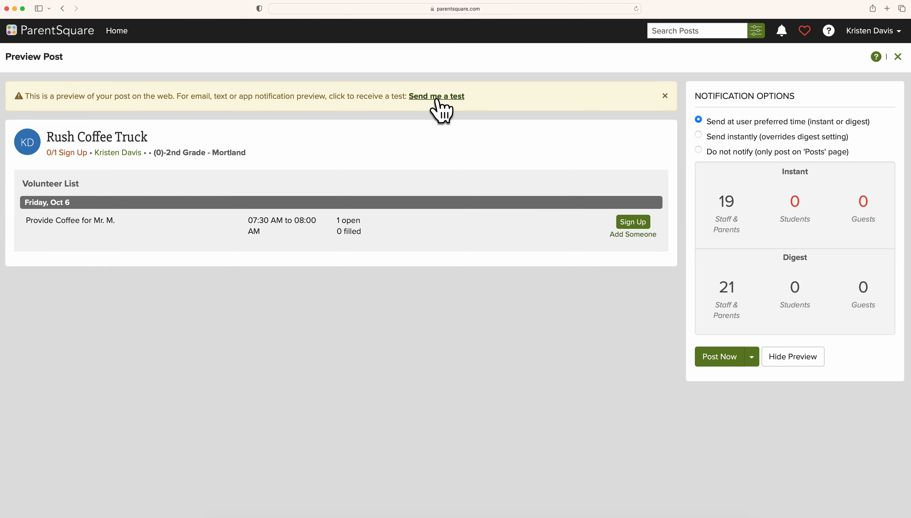
left_click(806, 356)
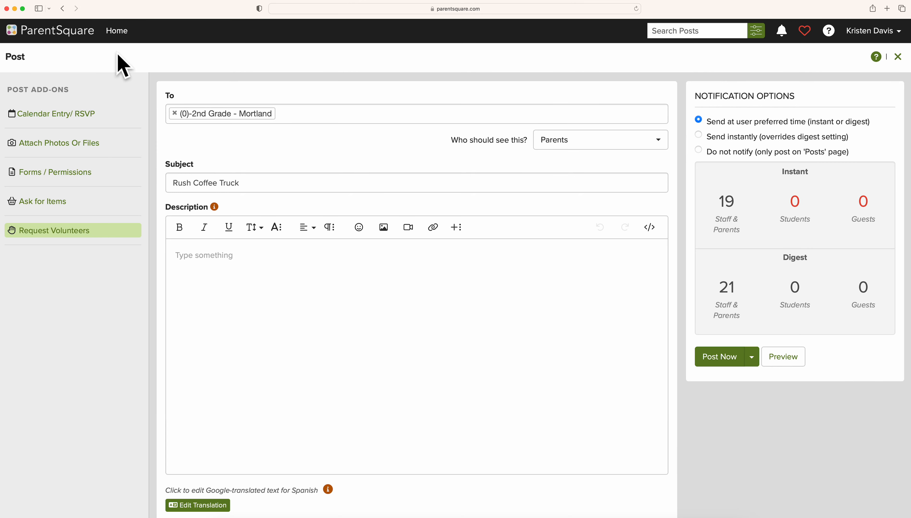
Leave the post for the home page and open the September 22 Rush Coffee Truck draft from the scheduled and draft posts.
scroll(307, 205, "down", 5)
scroll(306, 205, "up", 6)
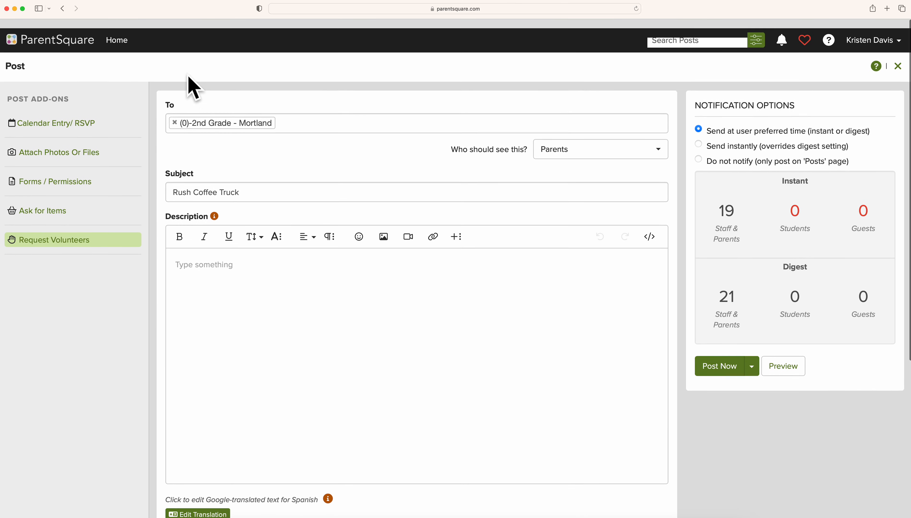
left_click(116, 34)
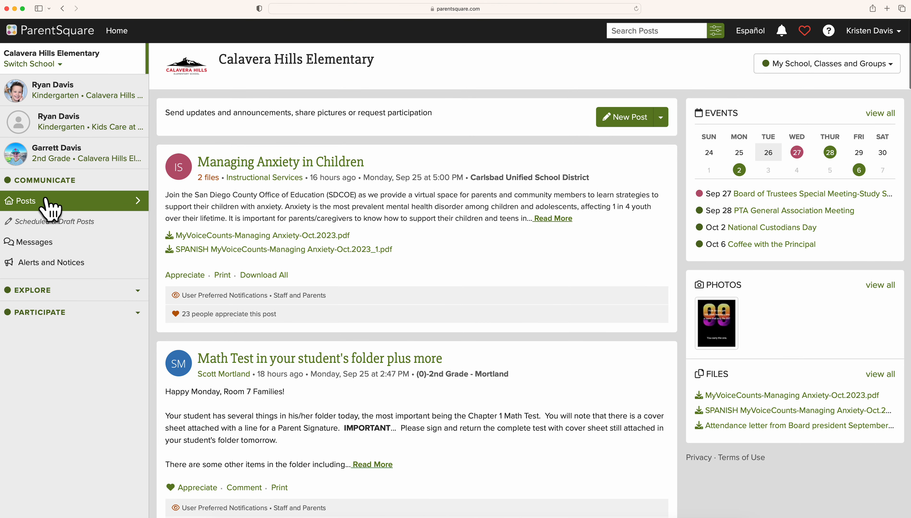
left_click(50, 222)
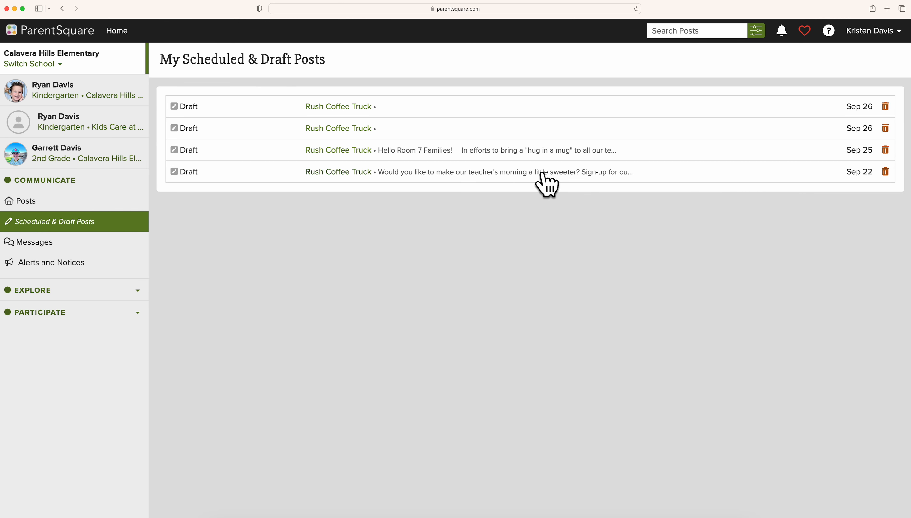
left_click(343, 173)
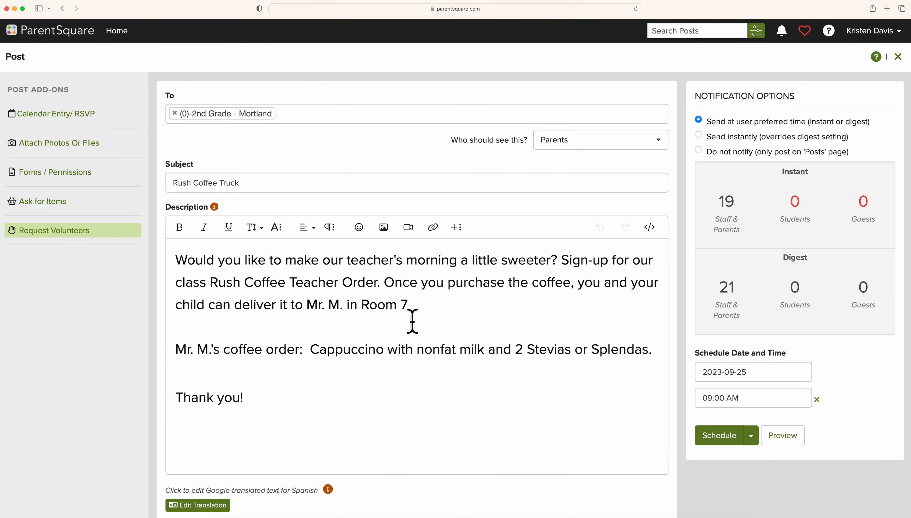
Review the draft's description and all the sign-up dates and tasks in its volunteer list.
scroll(306, 396, "down", 3)
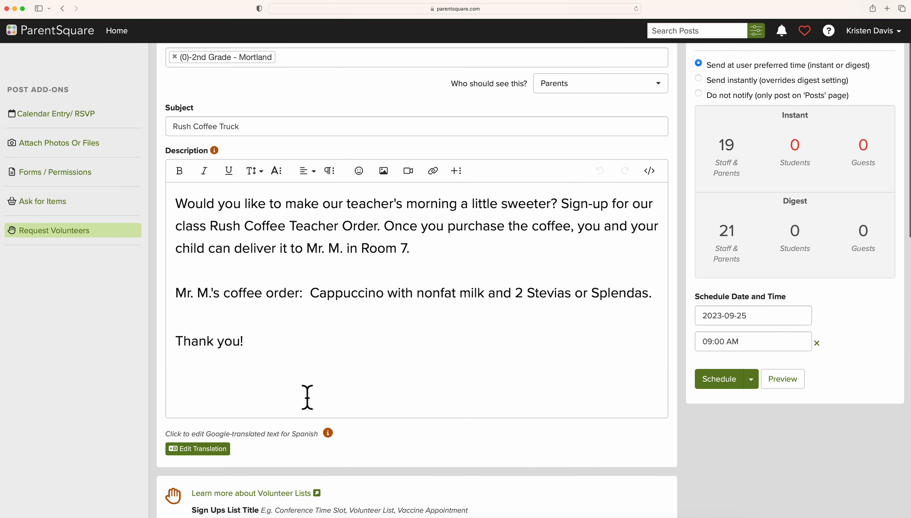
scroll(368, 362, "down", 1)
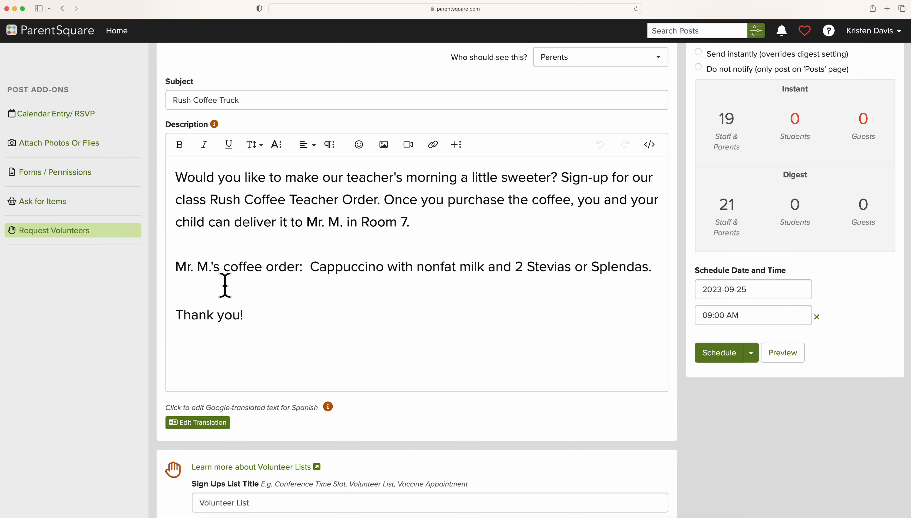
scroll(386, 307, "down", 8)
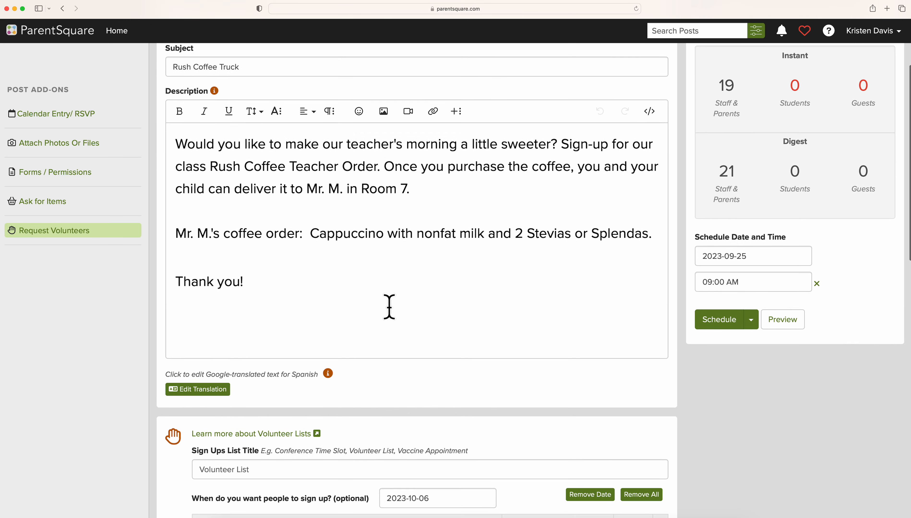
scroll(457, 311, "down", 9)
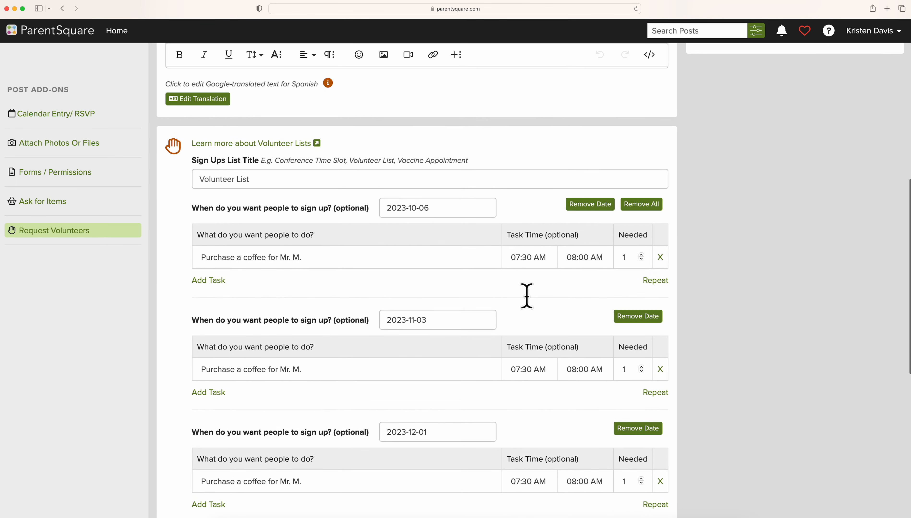
scroll(416, 293, "down", 14)
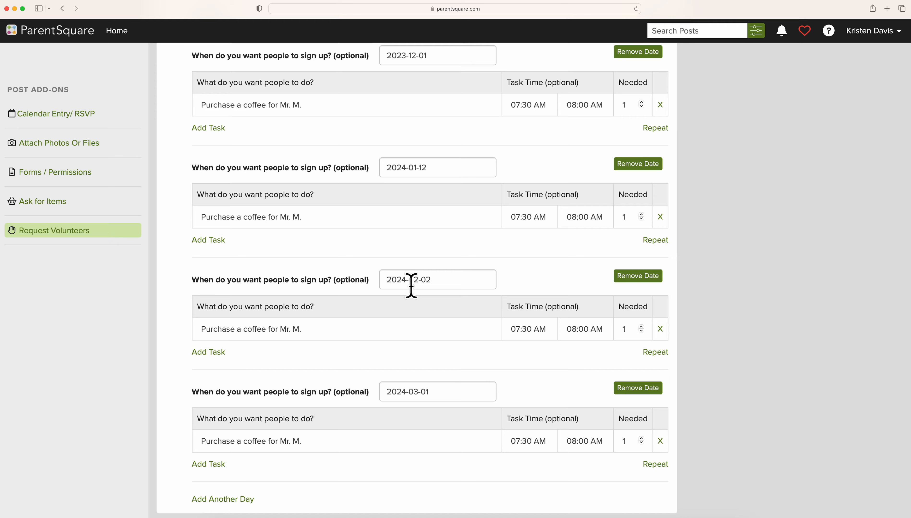
scroll(411, 286, "up", 20)
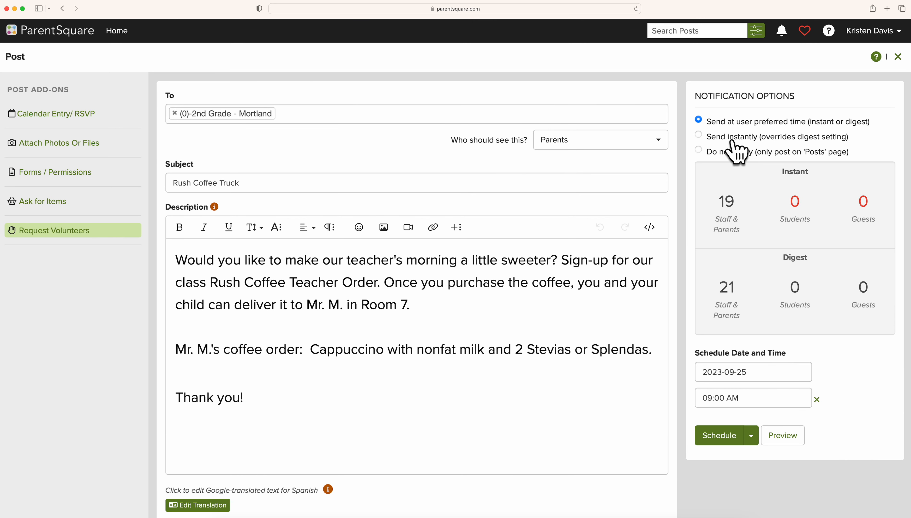
Try the "Send instantly" notification option, and switch back to "Send at user preferred time".
left_click(698, 135)
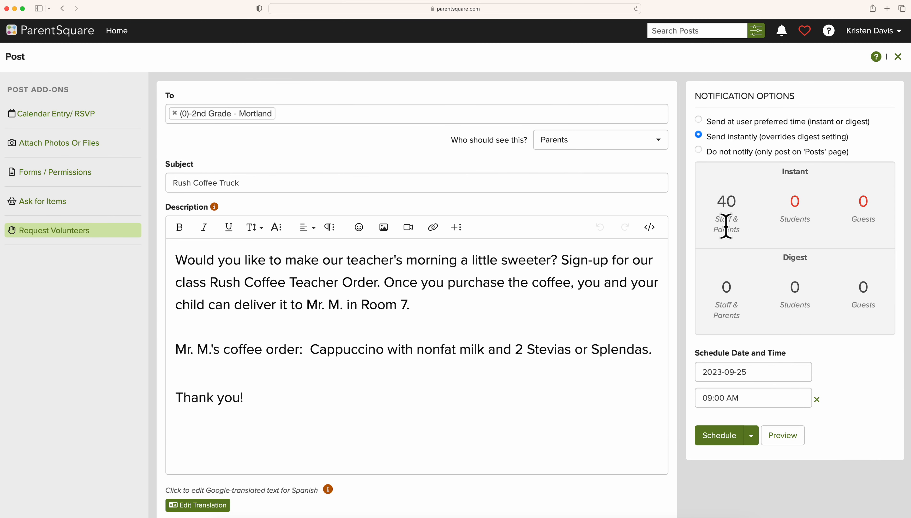
left_click(698, 120)
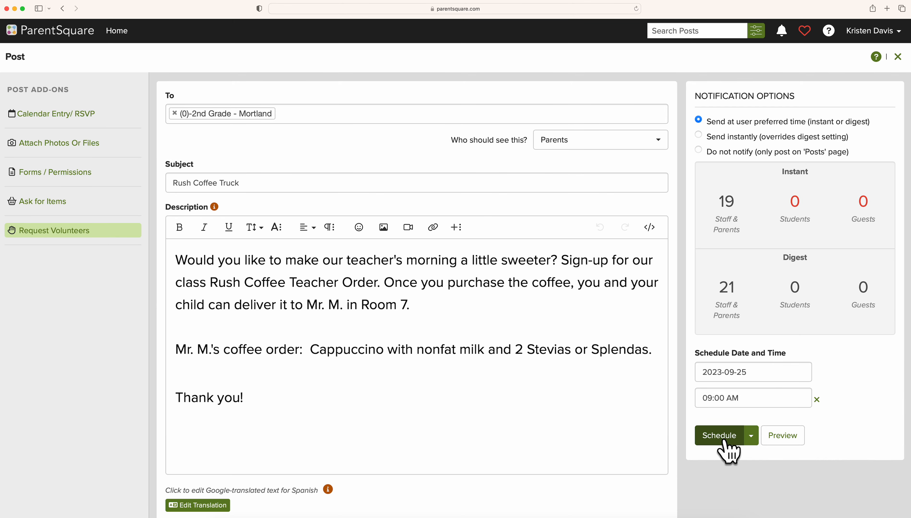
scroll(728, 372, "down", 2)
scroll(742, 376, "up", 2)
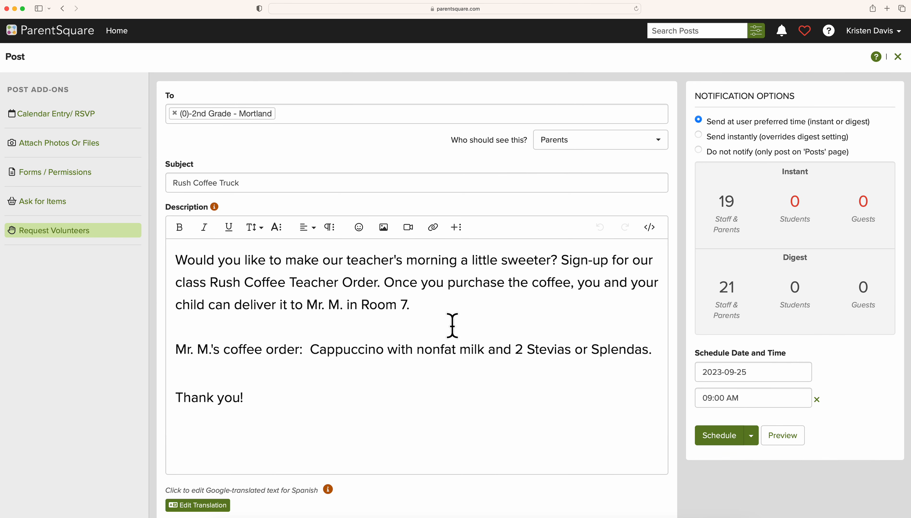
scroll(451, 325, "down", 10)
scroll(453, 331, "up", 10)
scroll(451, 328, "down", 3)
scroll(451, 328, "up", 3)
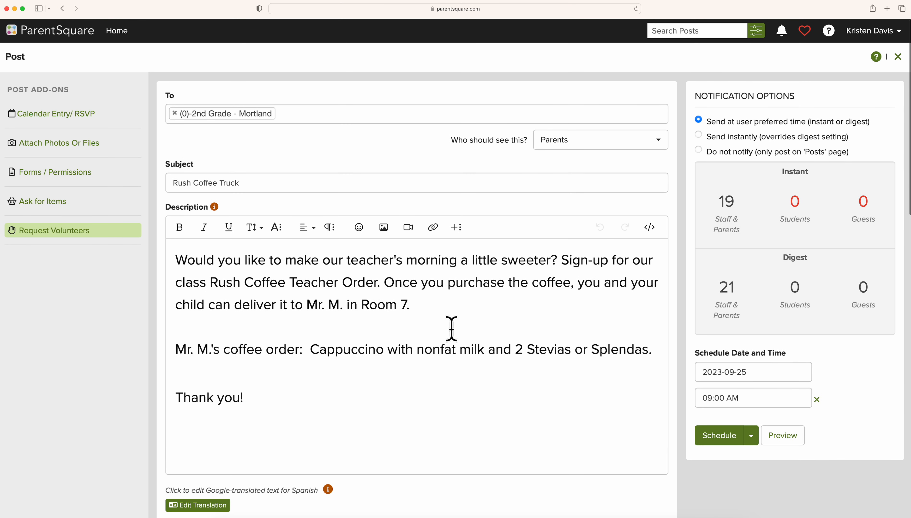